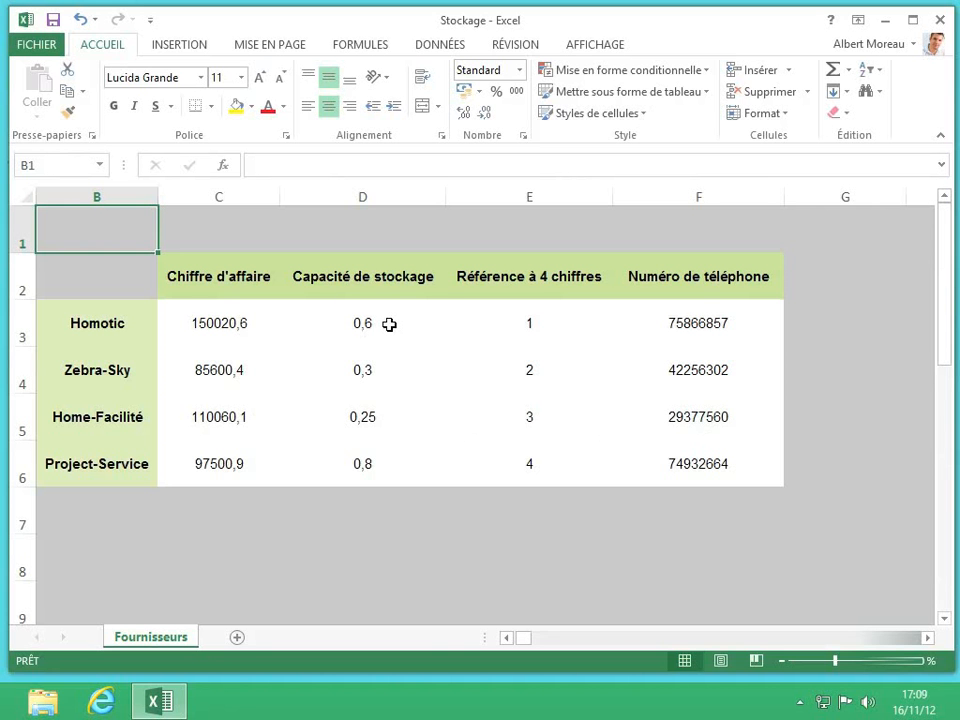
- Apply the Fraction number format to the Capacité de stockage values in D3:D6
drag(396, 319, 396, 472)
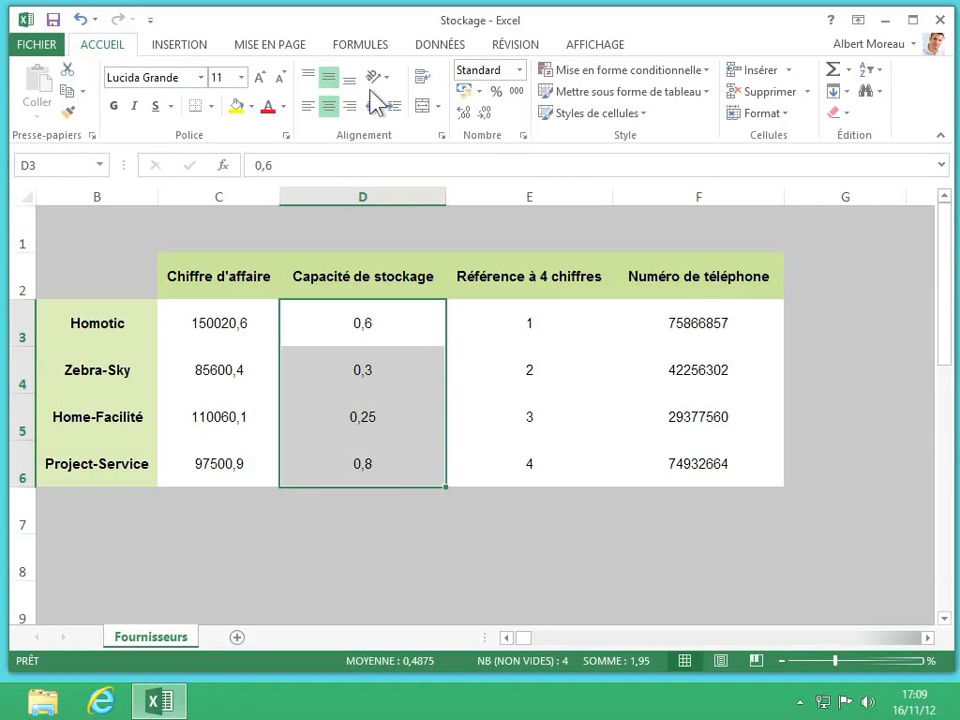
click(520, 70)
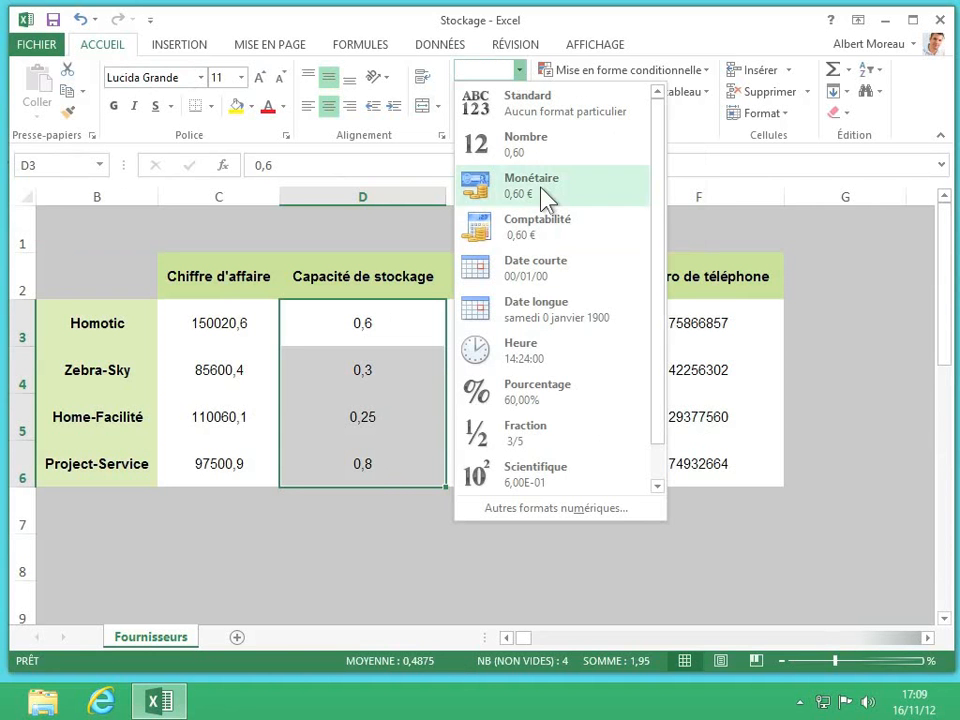
click(541, 435)
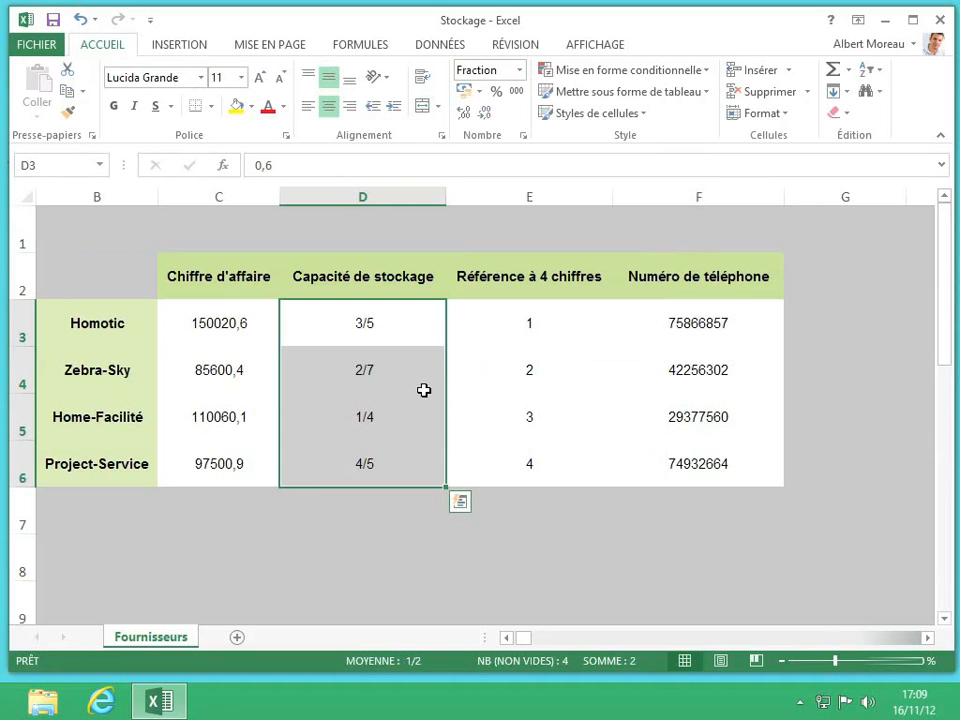
- Change the fraction type of the storage capacities in D3:D6 to sixteenths, Seizièmes (8/16)
click(520, 71)
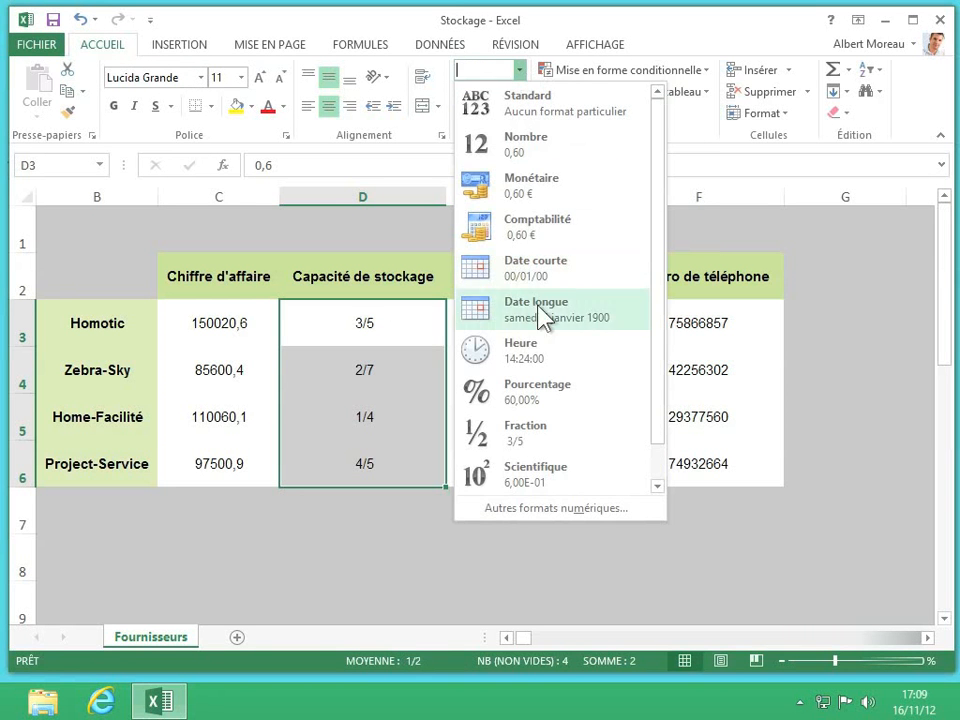
click(548, 507)
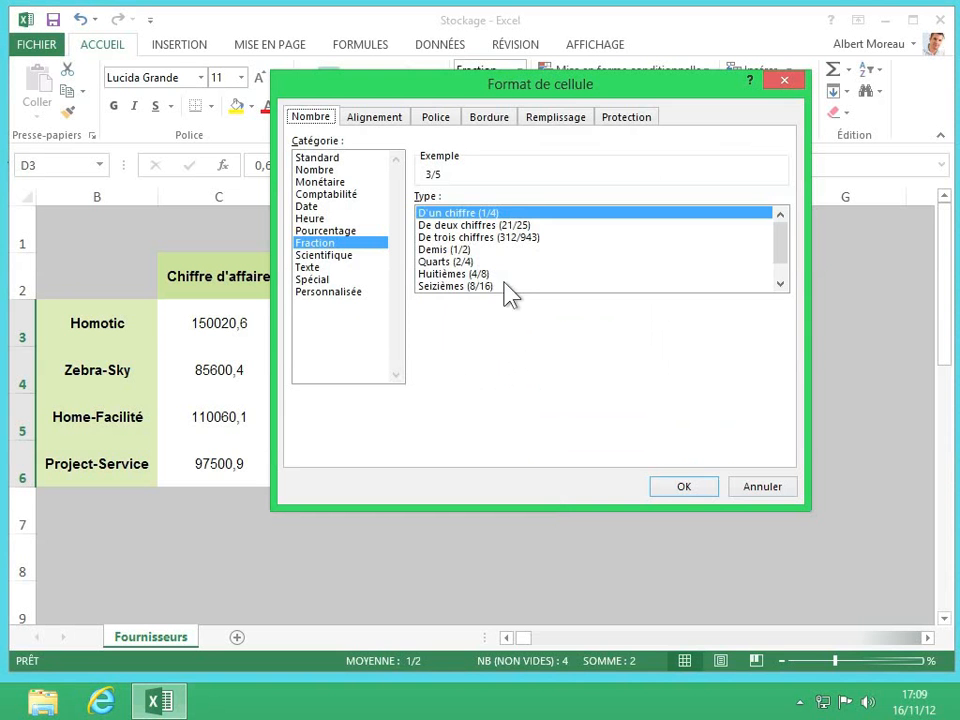
click(450, 287)
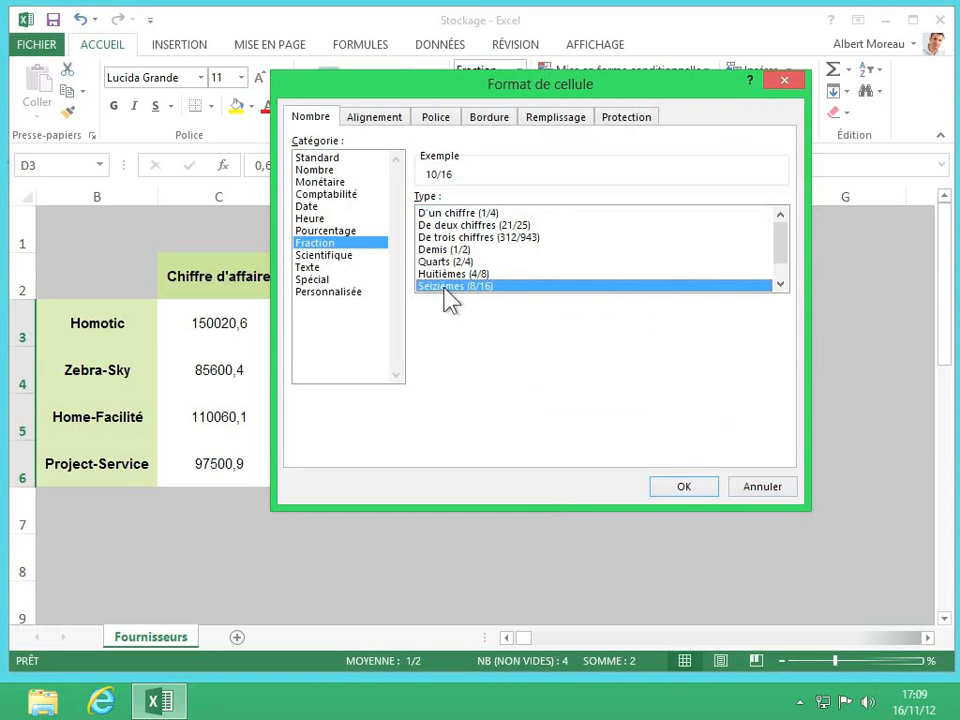
click(683, 487)
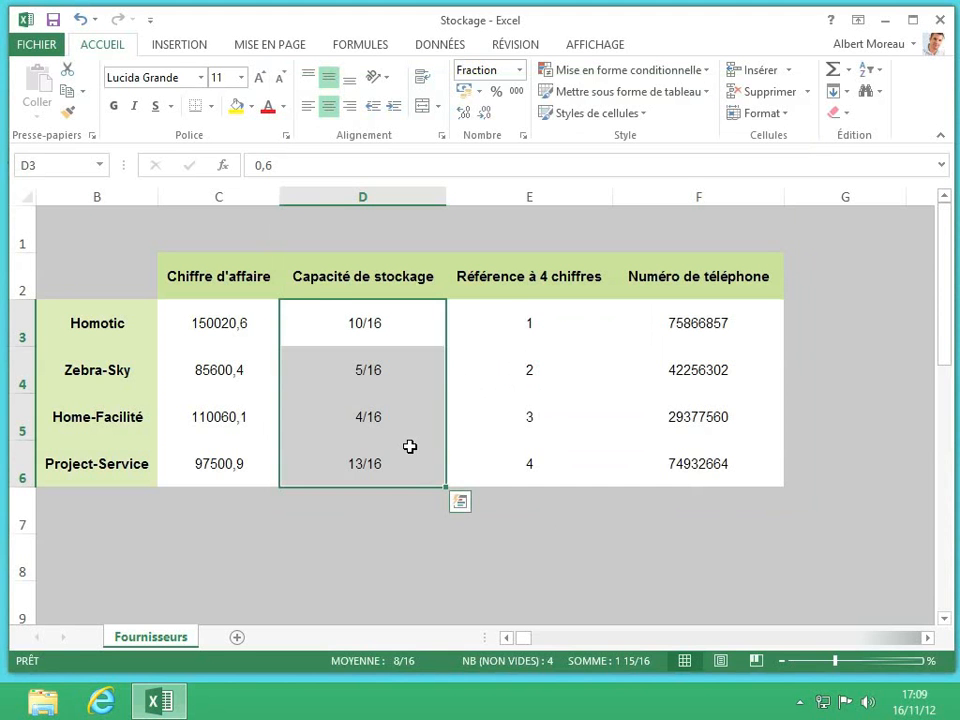
- Start a custom (Personnalisée) number format with the code # ##0 for the Chiffre d'affaire values in C3:C6
click(262, 338)
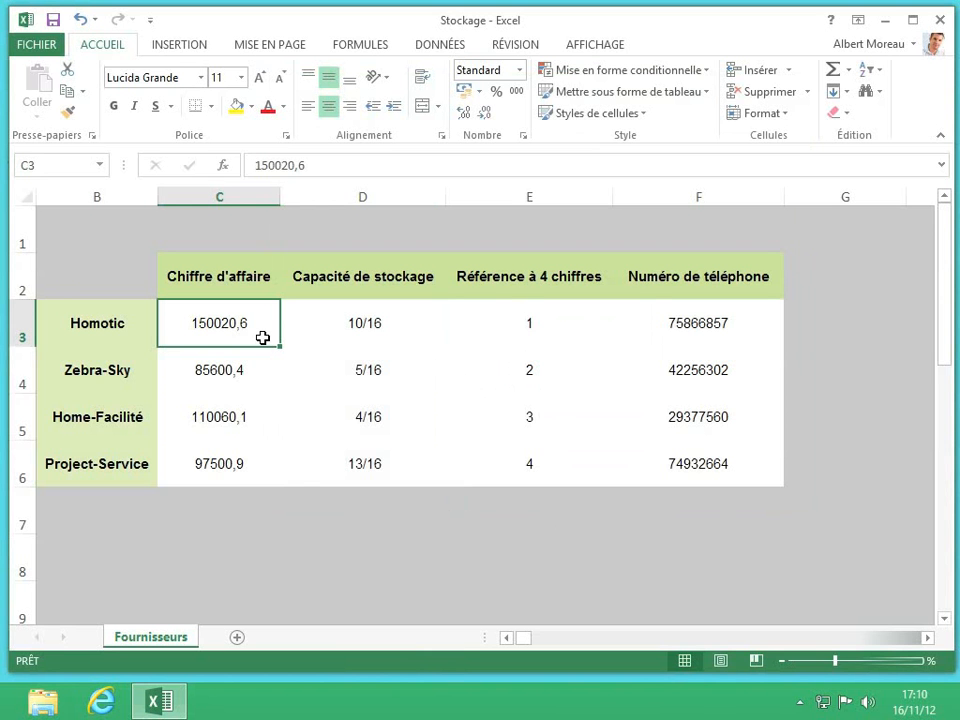
drag(261, 459, 257, 318)
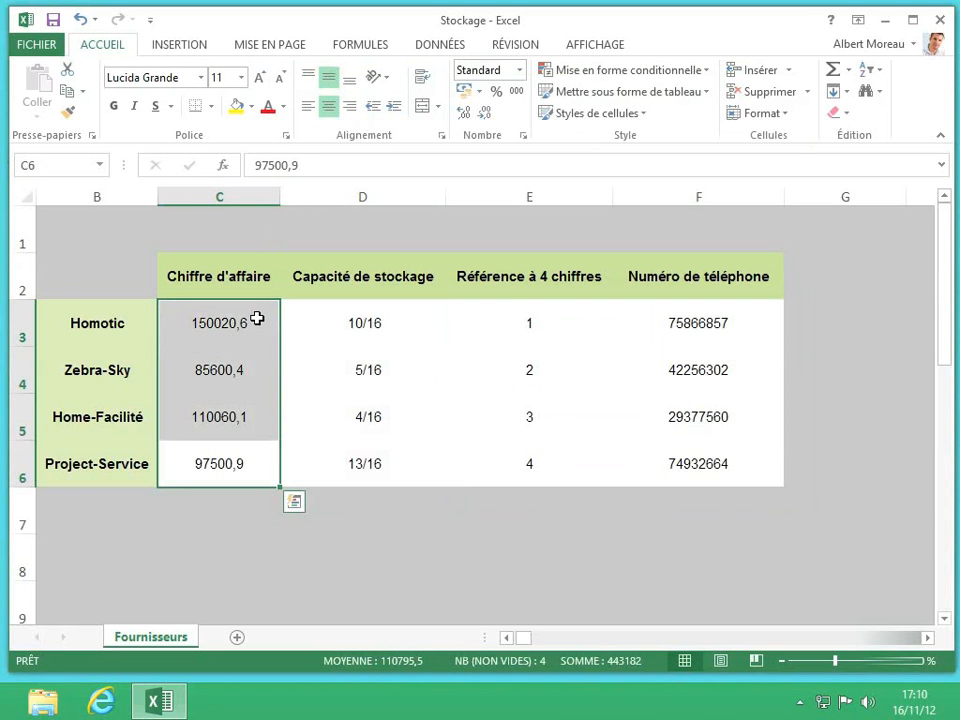
click(519, 70)
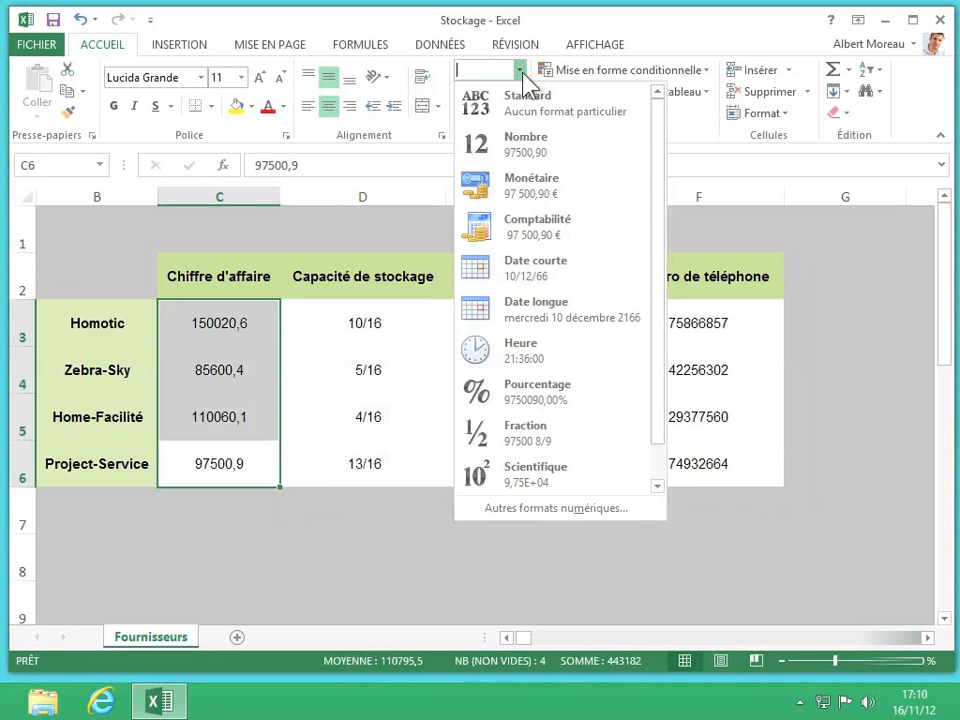
click(561, 510)
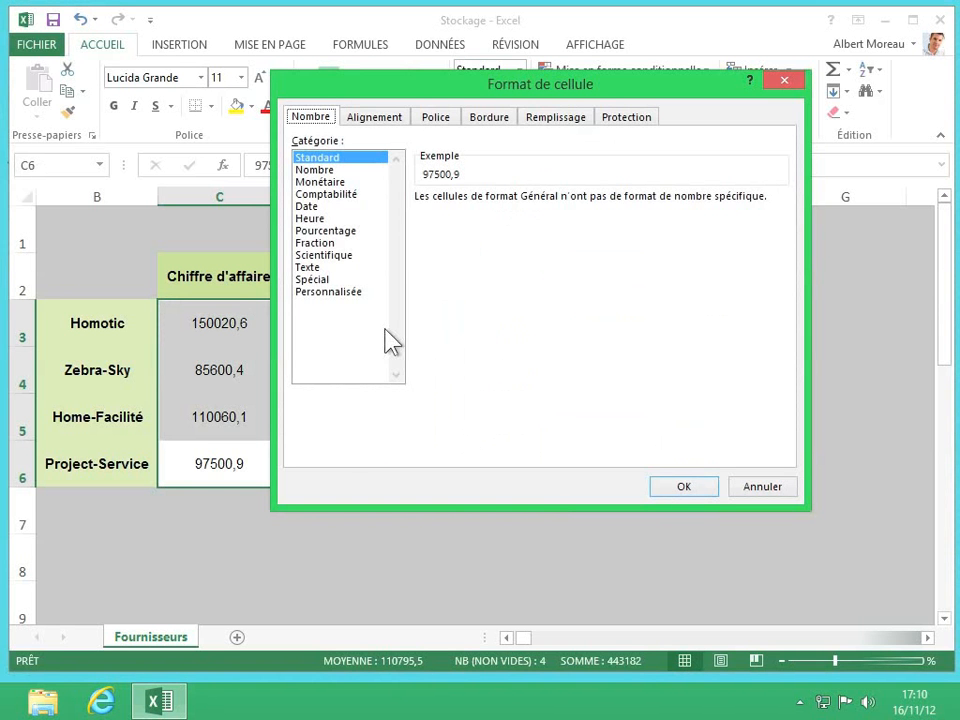
click(330, 292)
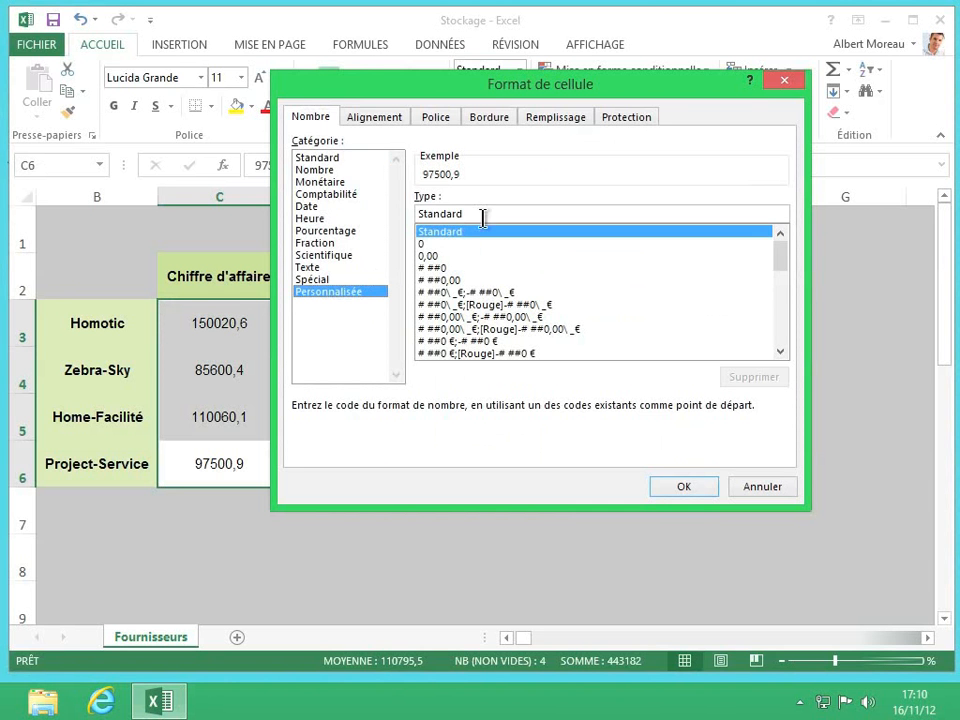
drag(483, 217, 379, 210)
text(#)
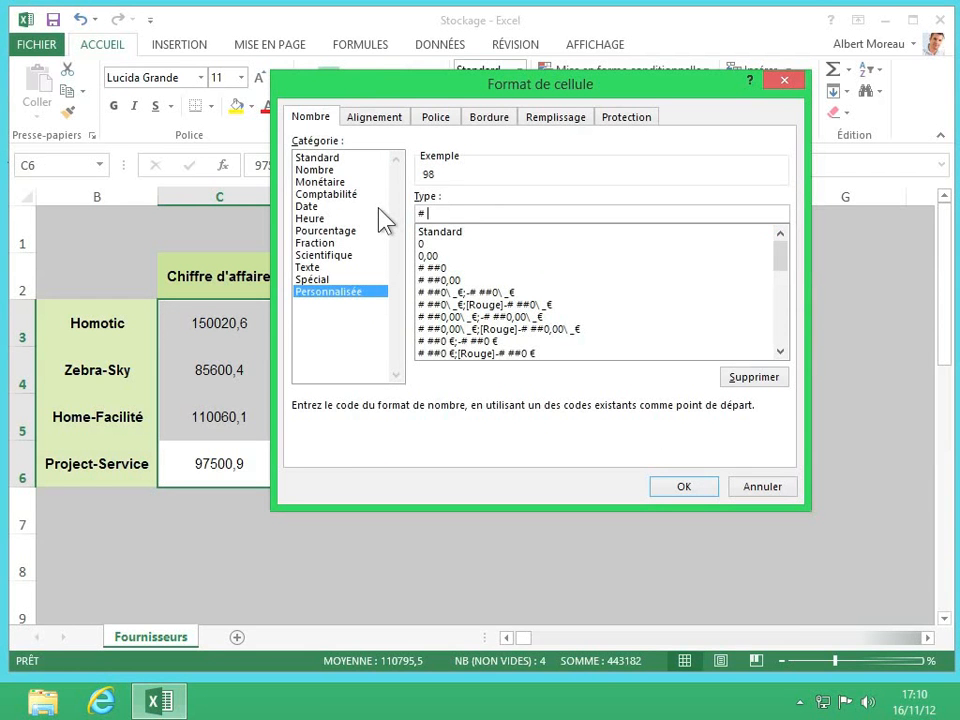
text( ###)
key(BackSpace)
text(0)
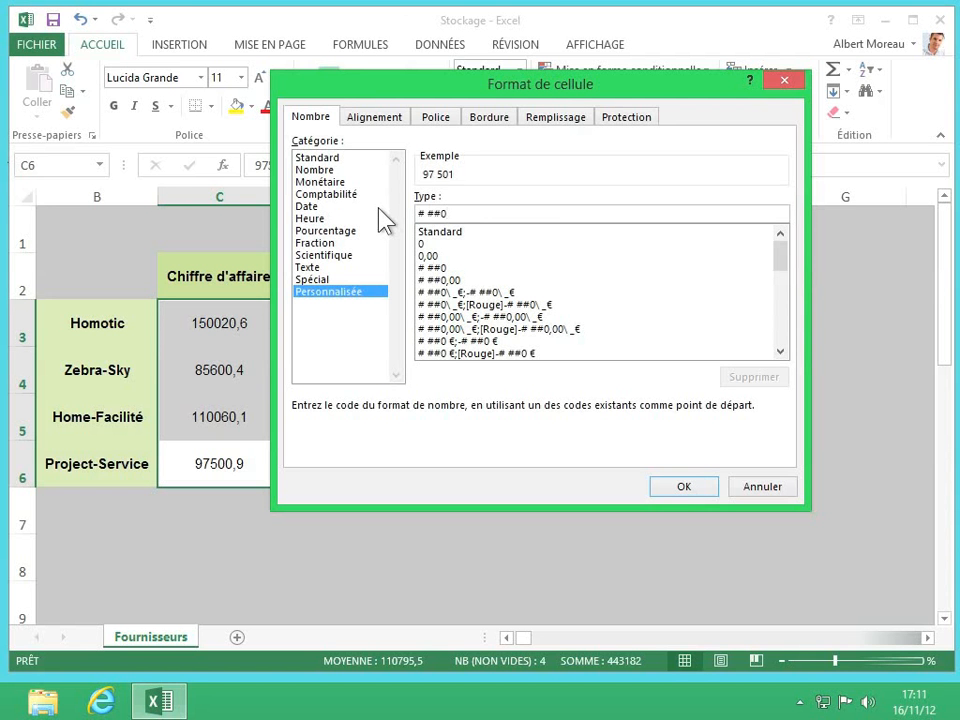
- Append the text " Euros" in quotation marks to the custom format code and apply it
text(" Euros)
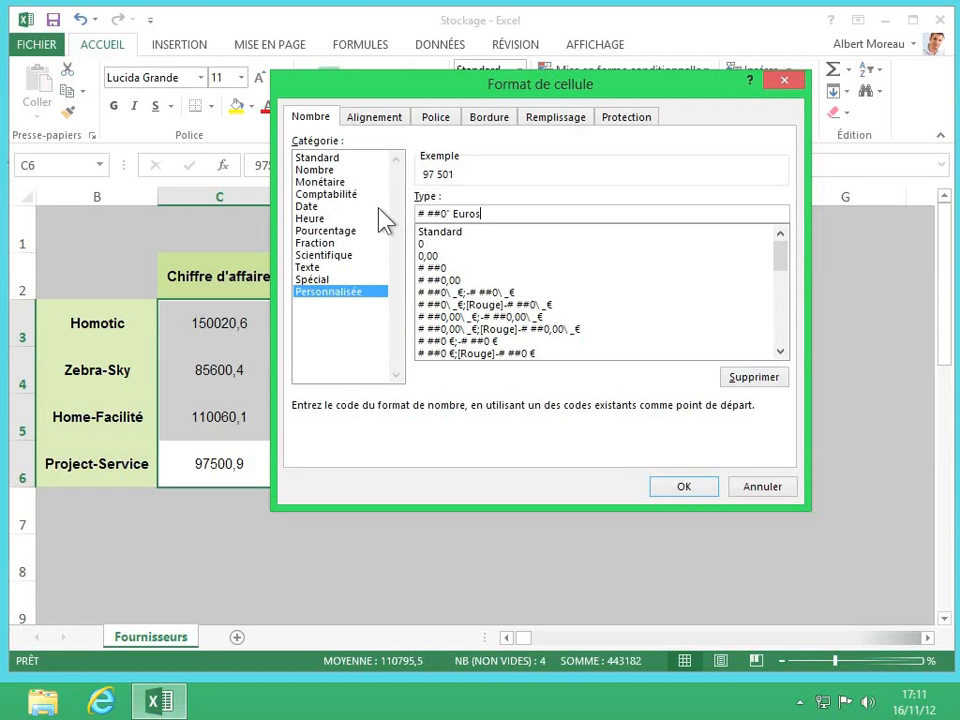
text(")
click(680, 488)
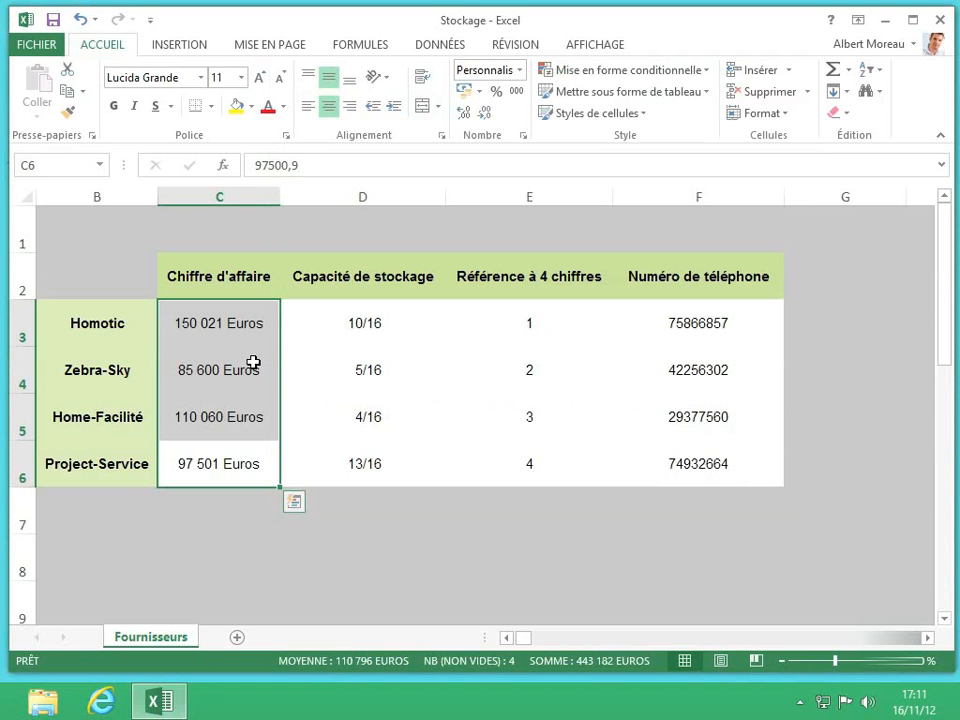
- Add optional decimals to the custom format of C3:C6 so its code is # ##0,##" Euros"
click(518, 69)
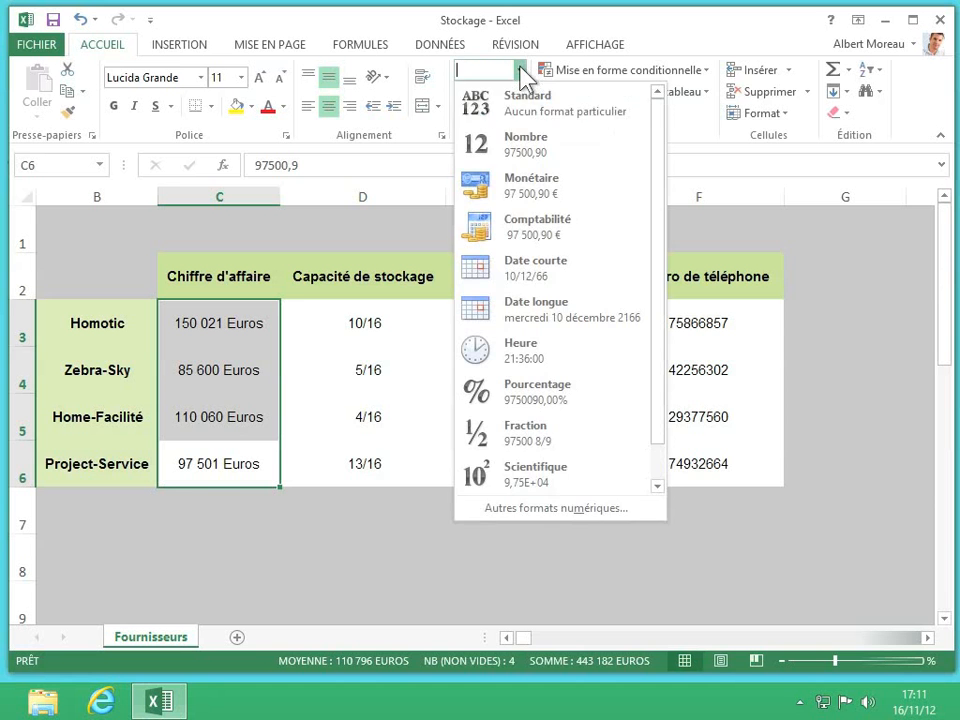
click(546, 508)
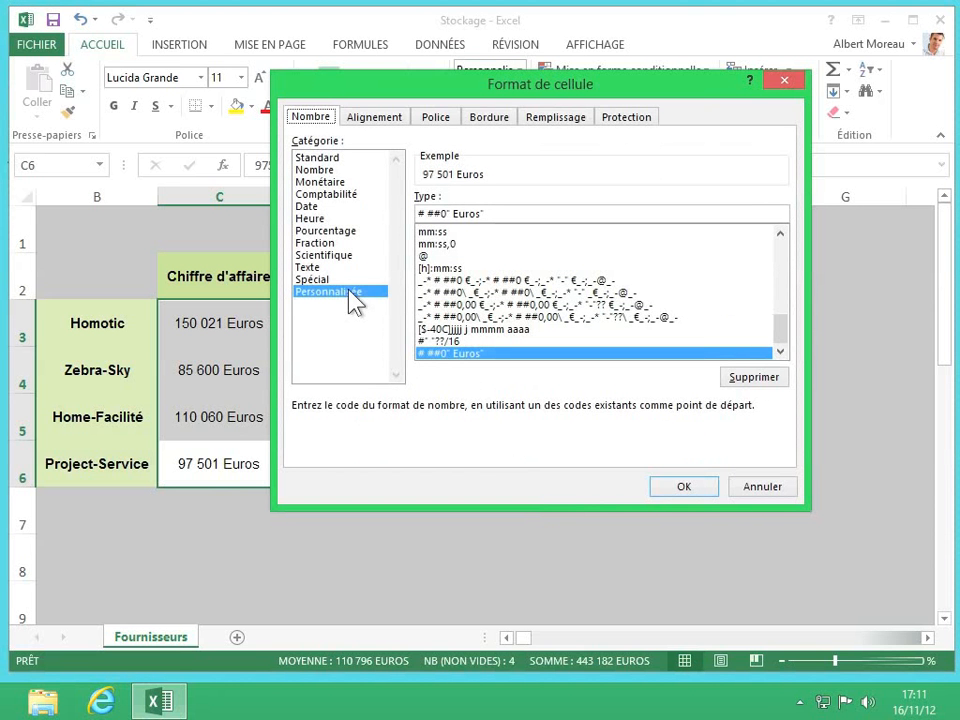
click(443, 213)
text(,##)
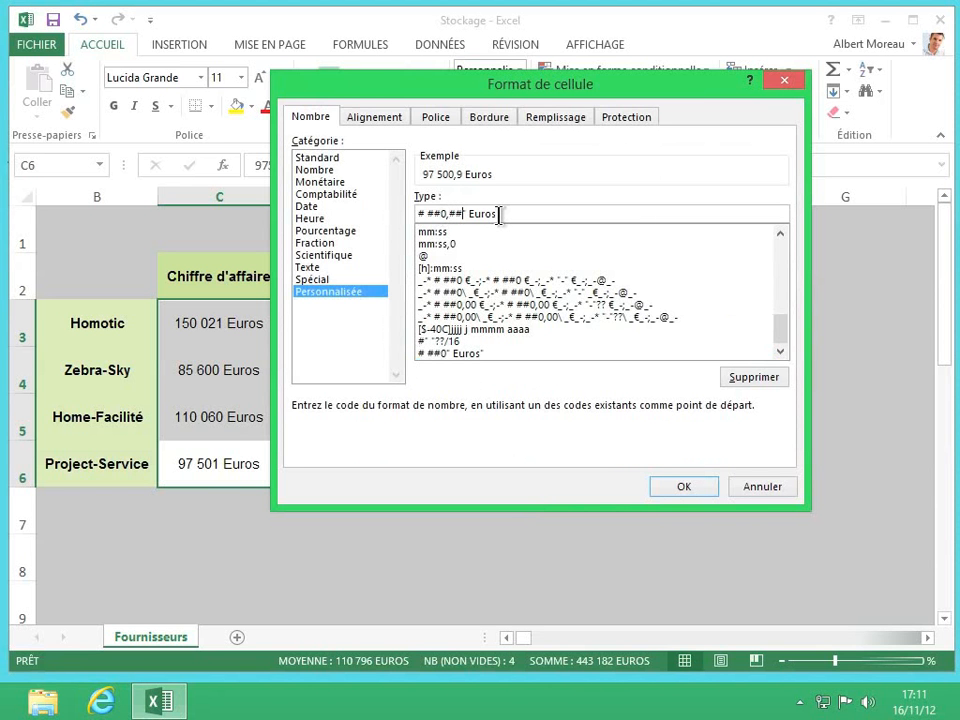
click(677, 489)
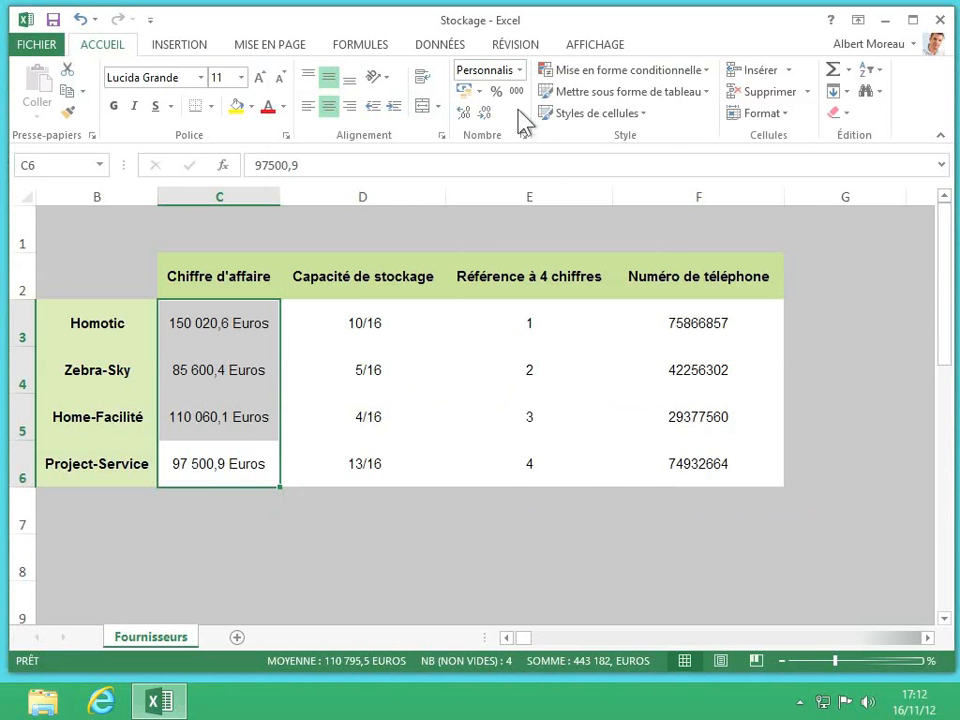
- Replace the optional decimals in the custom format of C3:C6 with two fixed ones, using # ##0,00" Euros"
click(519, 70)
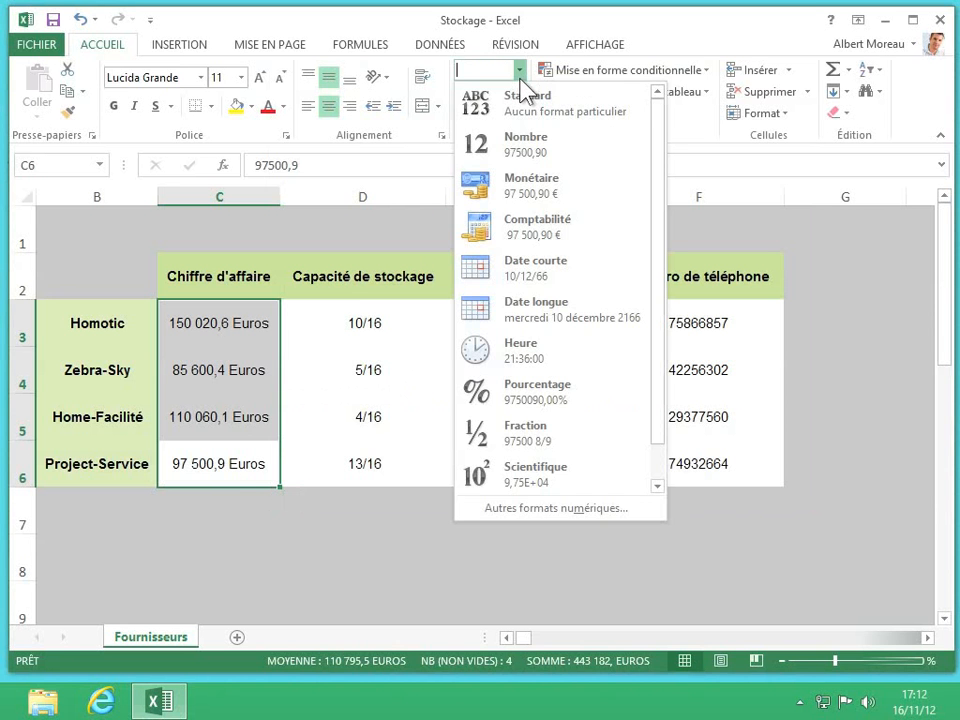
click(528, 509)
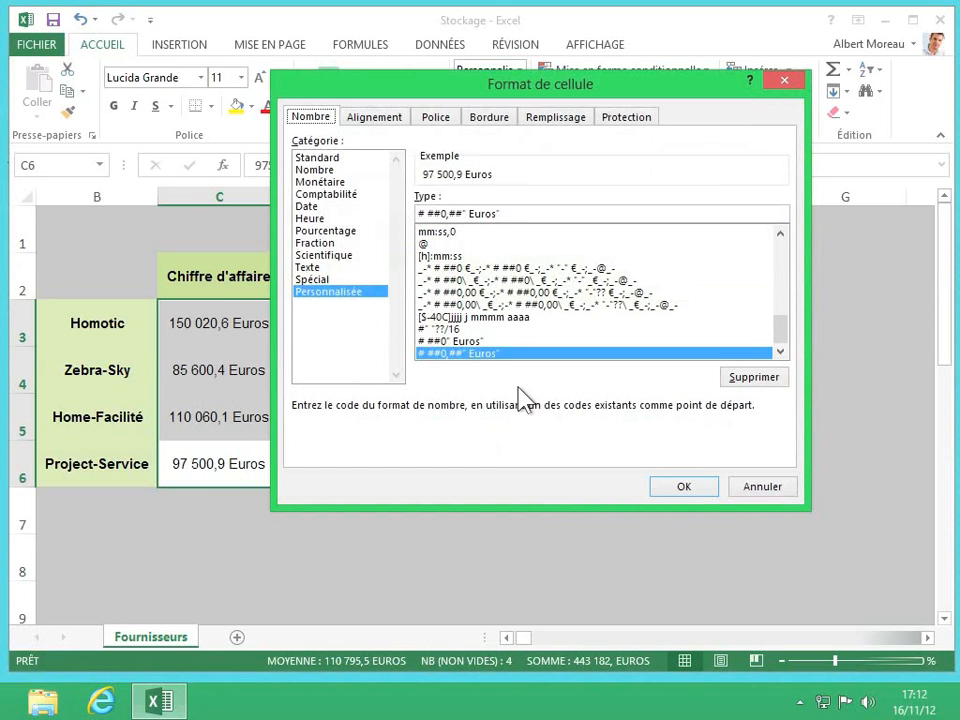
click(453, 213)
key(Delete)
key(Delete)
text(00)
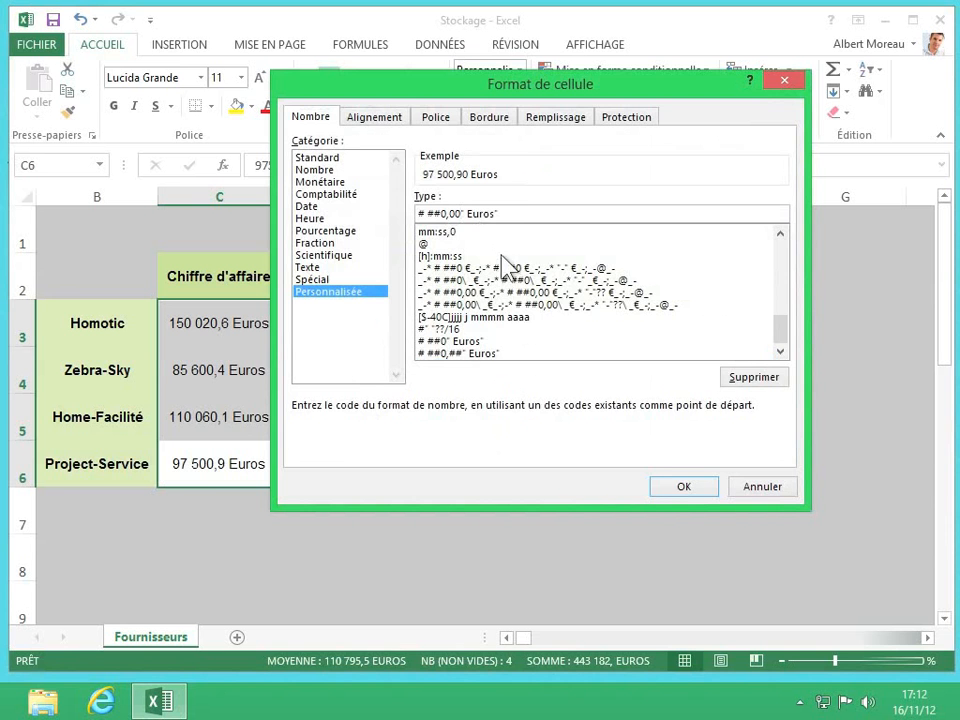
click(678, 484)
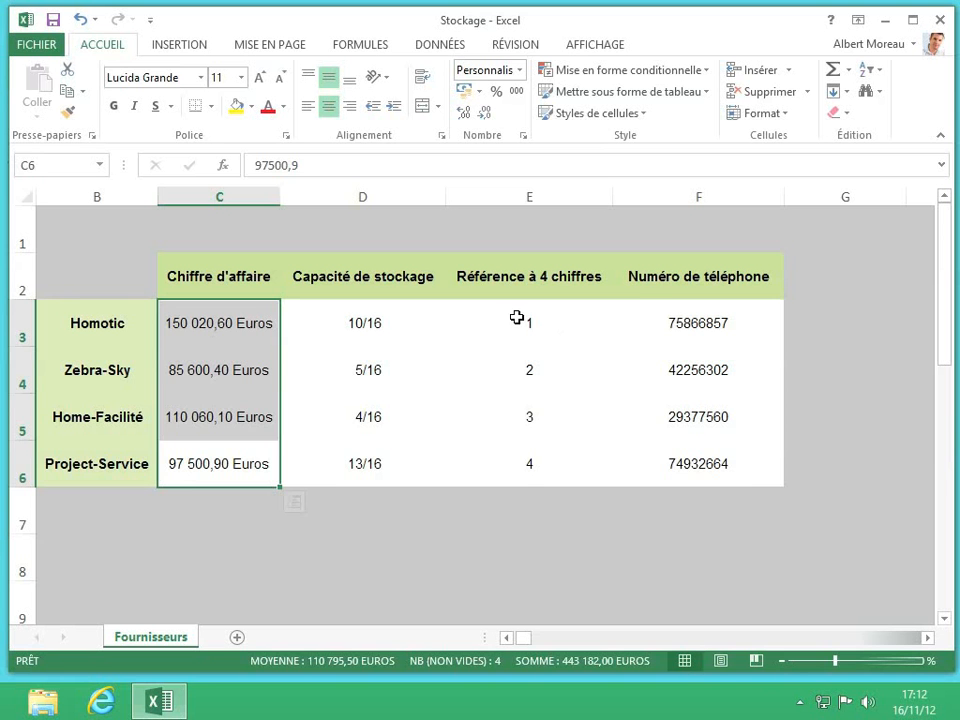
- Apply the custom number format FOU0000 to the Référence à 4 chiffres values in E3:E6 and check the underlying cell values
drag(516, 317, 529, 479)
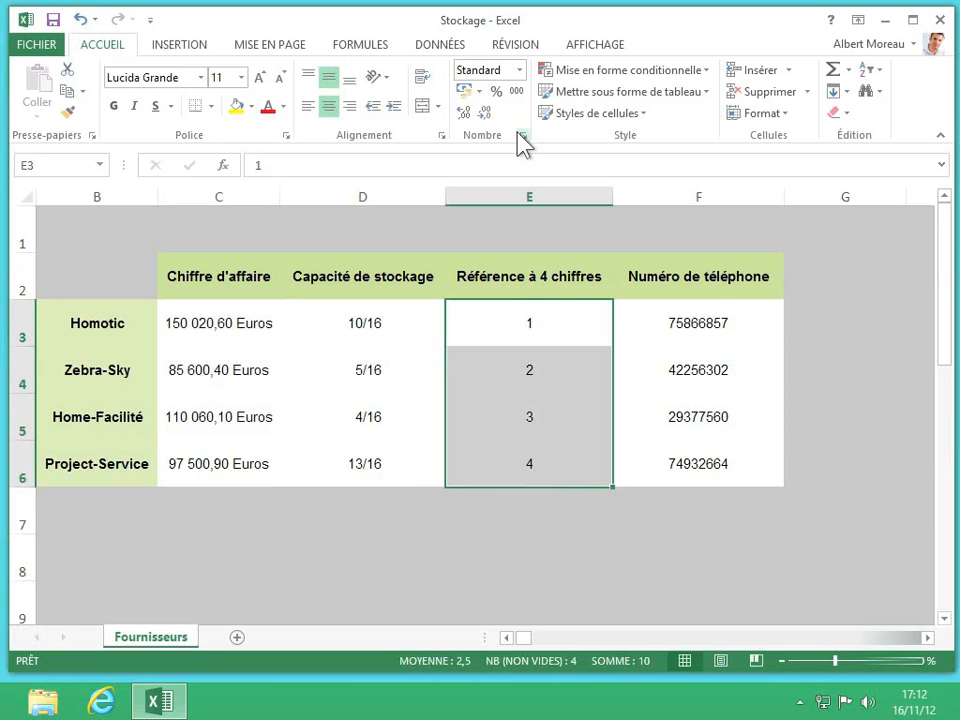
click(518, 70)
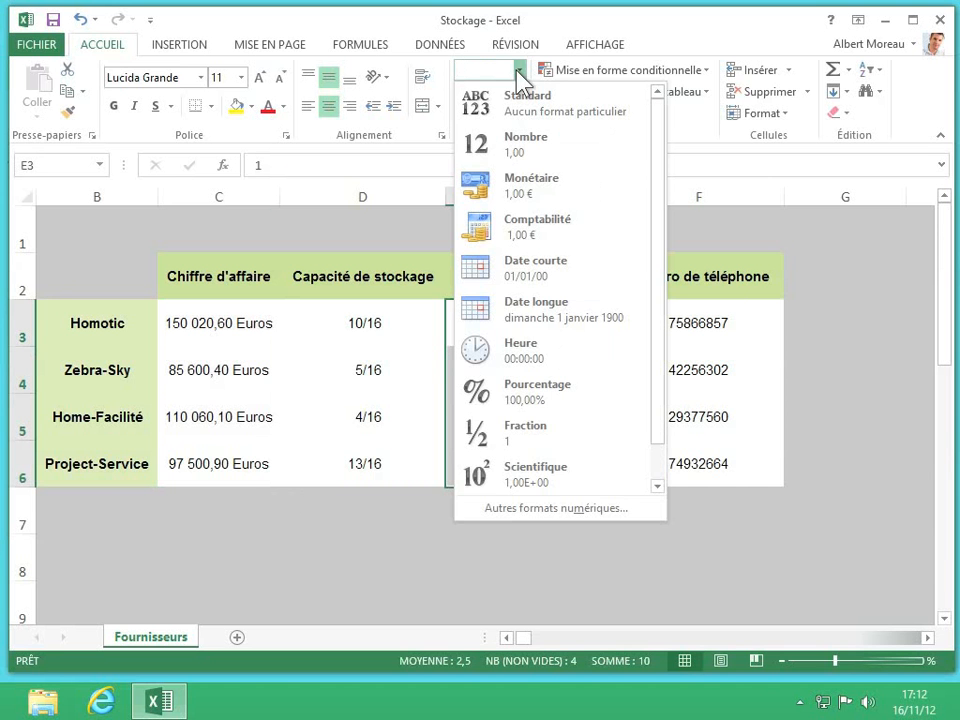
click(538, 508)
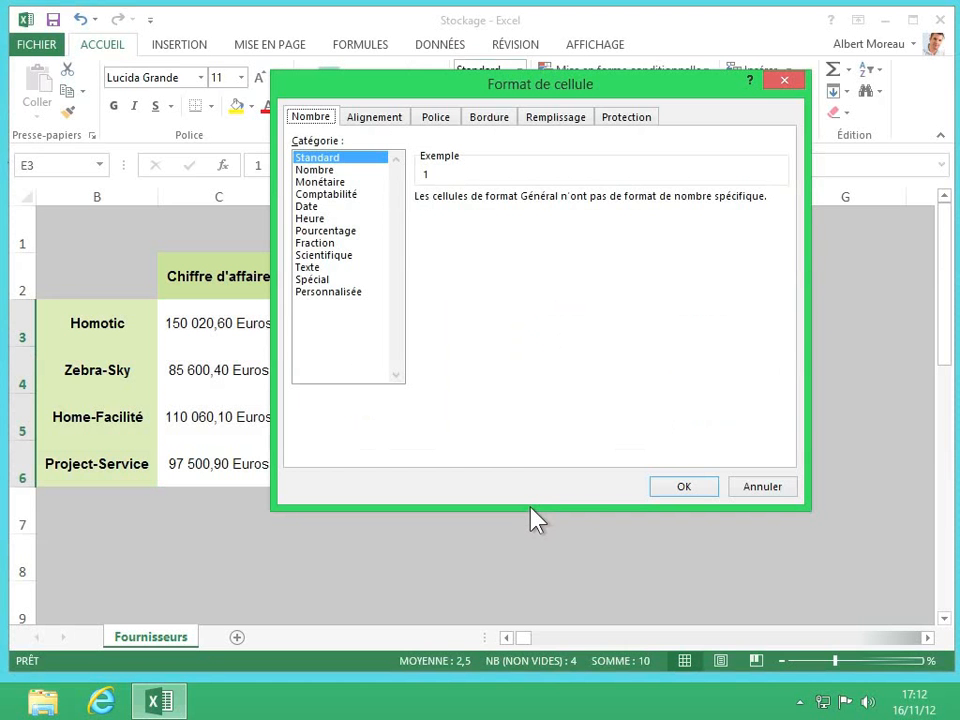
click(334, 293)
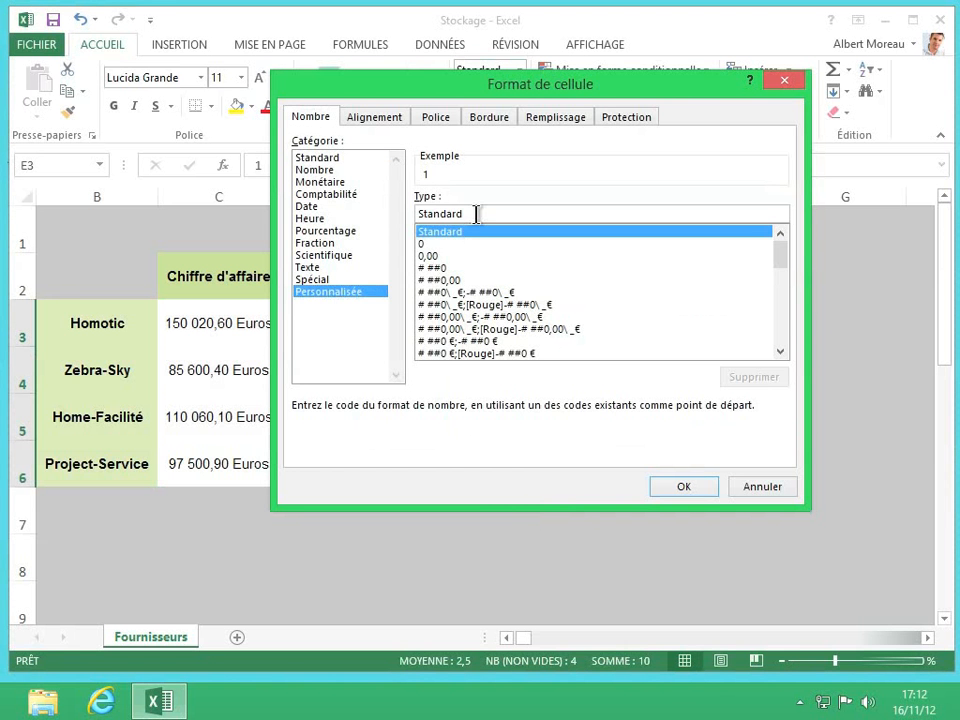
drag(476, 213, 405, 213)
text(FOU)
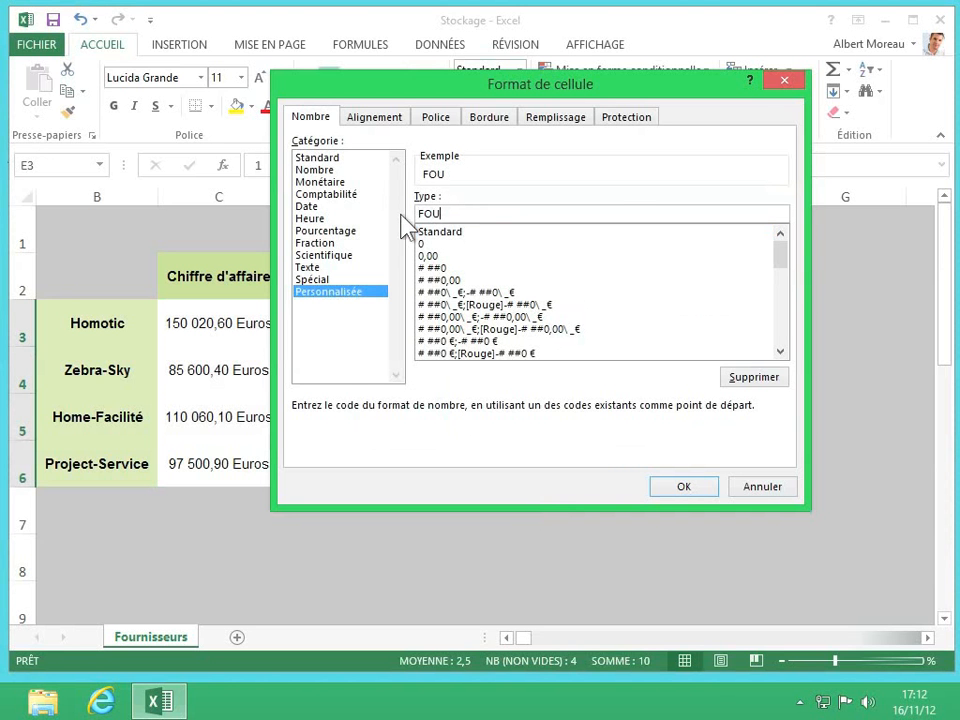
text(0000)
click(684, 487)
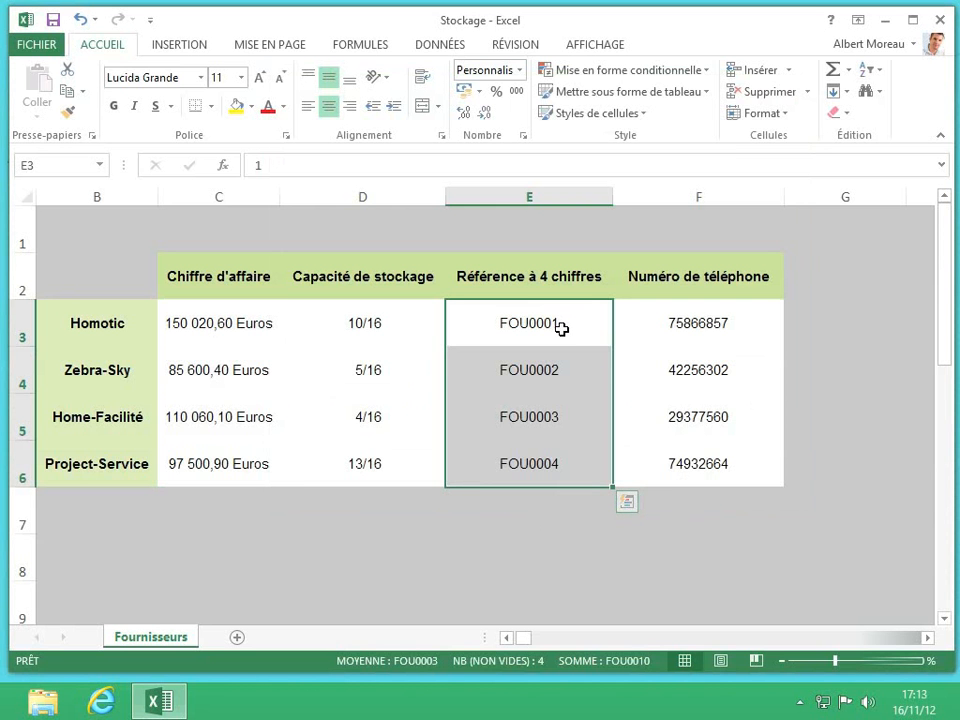
click(566, 329)
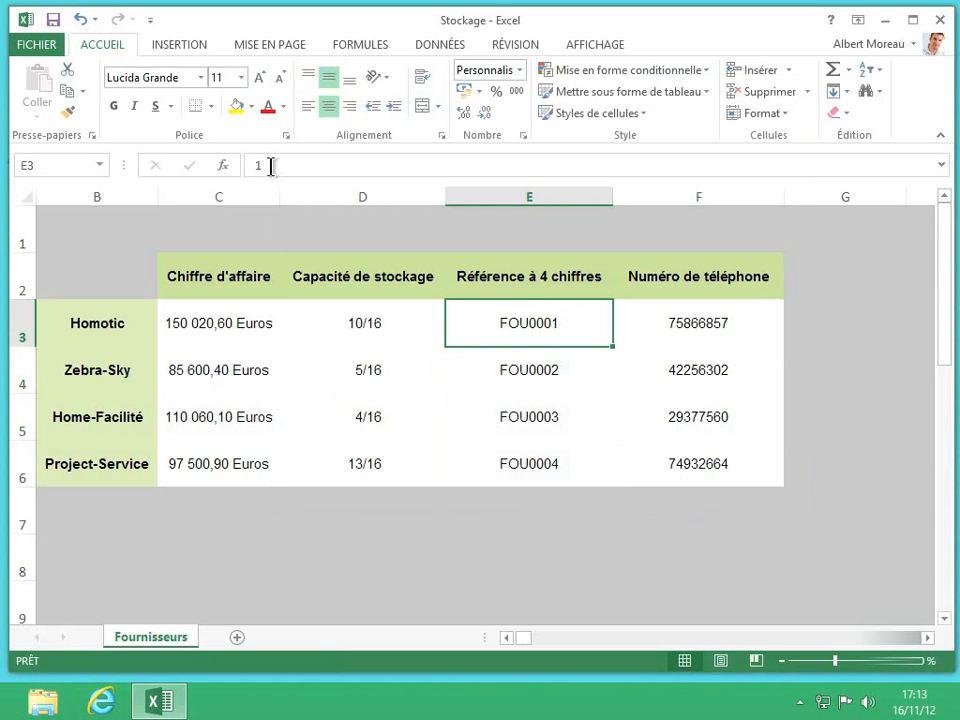
click(510, 414)
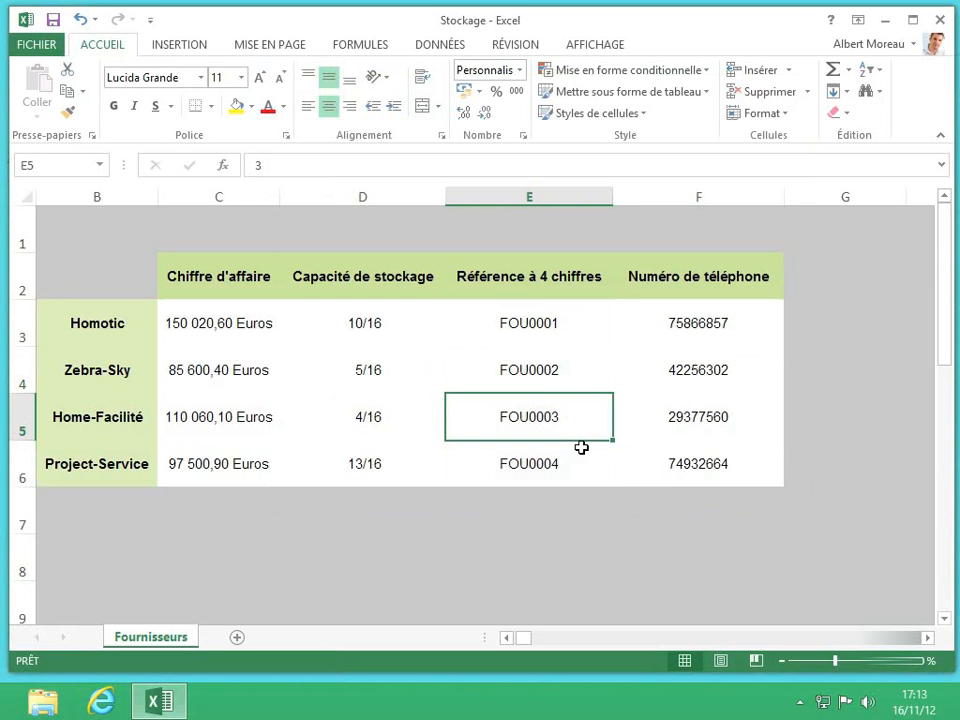
- Apply the custom number format +33.1.##.##.##.## to the Numéro de téléphone values in F3:F6 and check the underlying values of F5 and F6
click(762, 323)
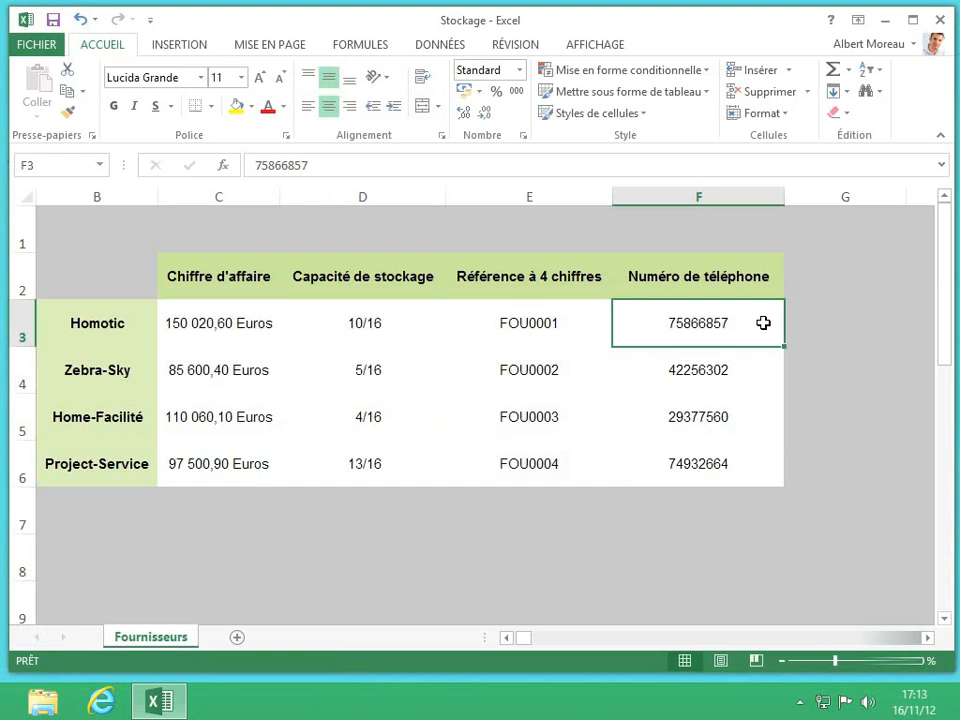
drag(763, 323, 767, 481)
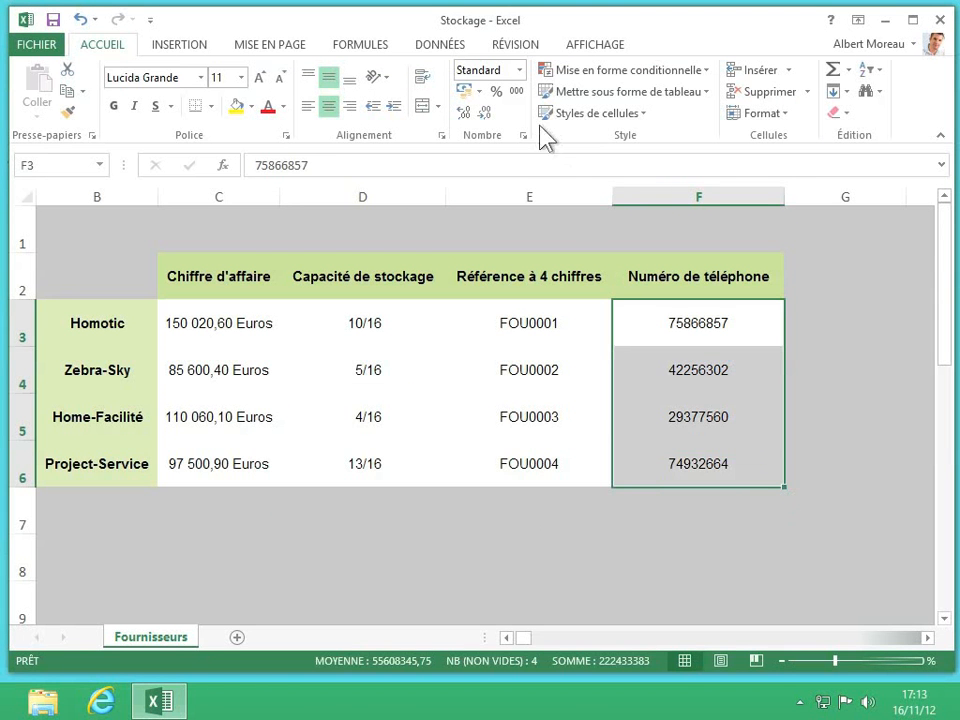
click(519, 69)
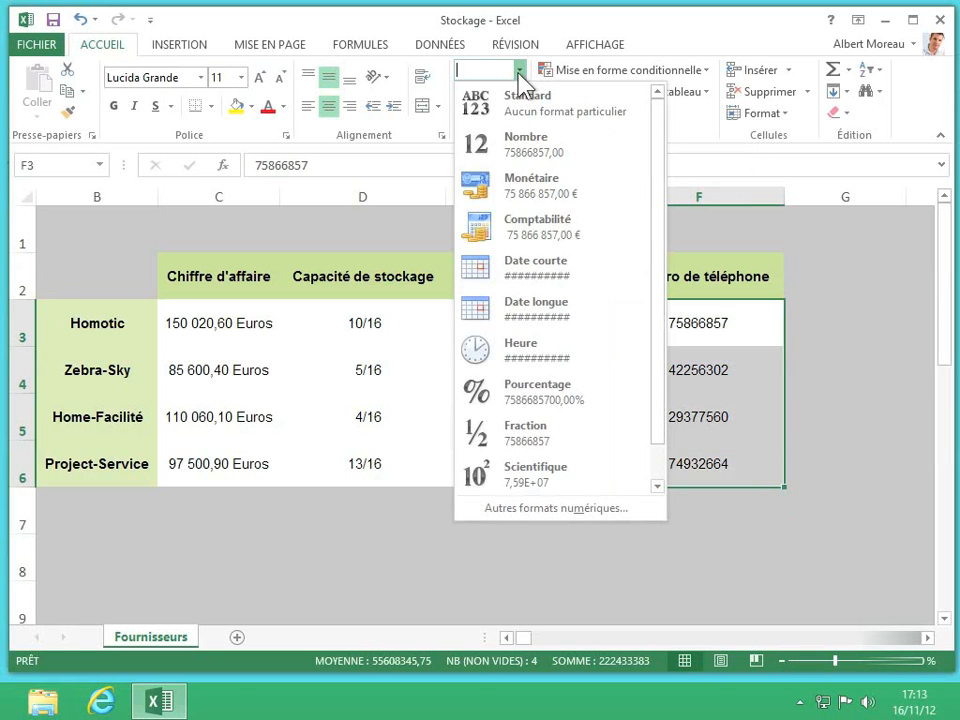
click(566, 506)
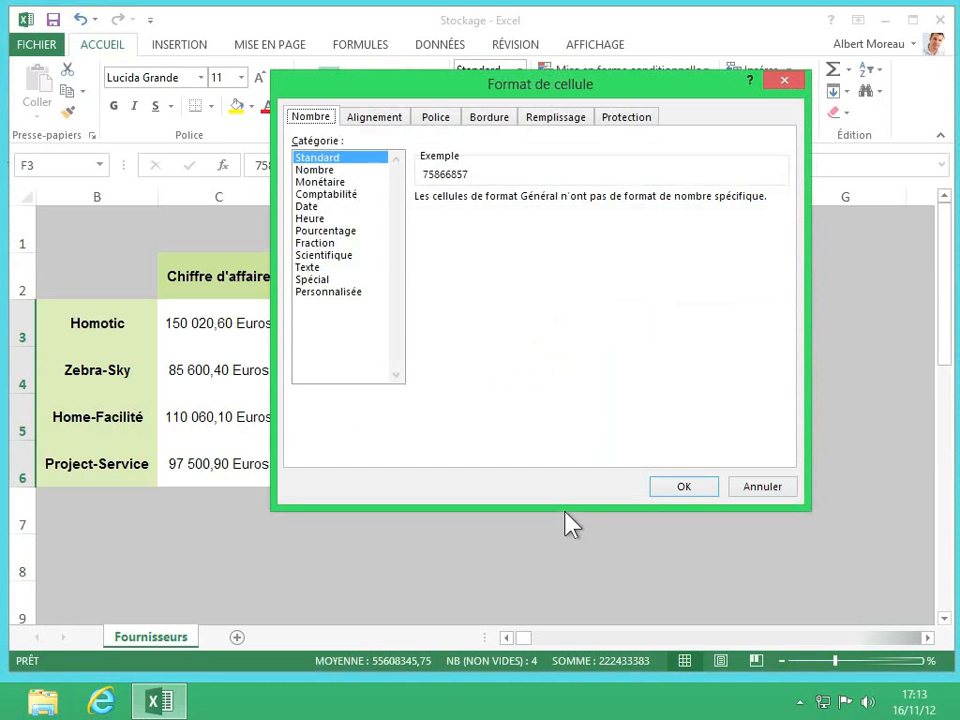
click(340, 292)
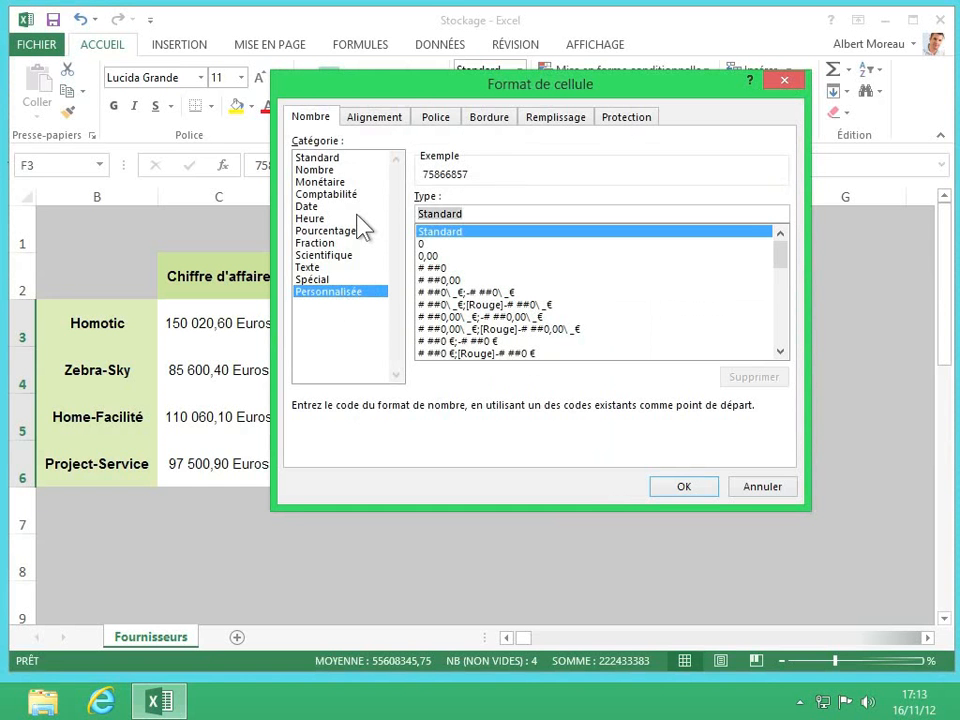
text(+)
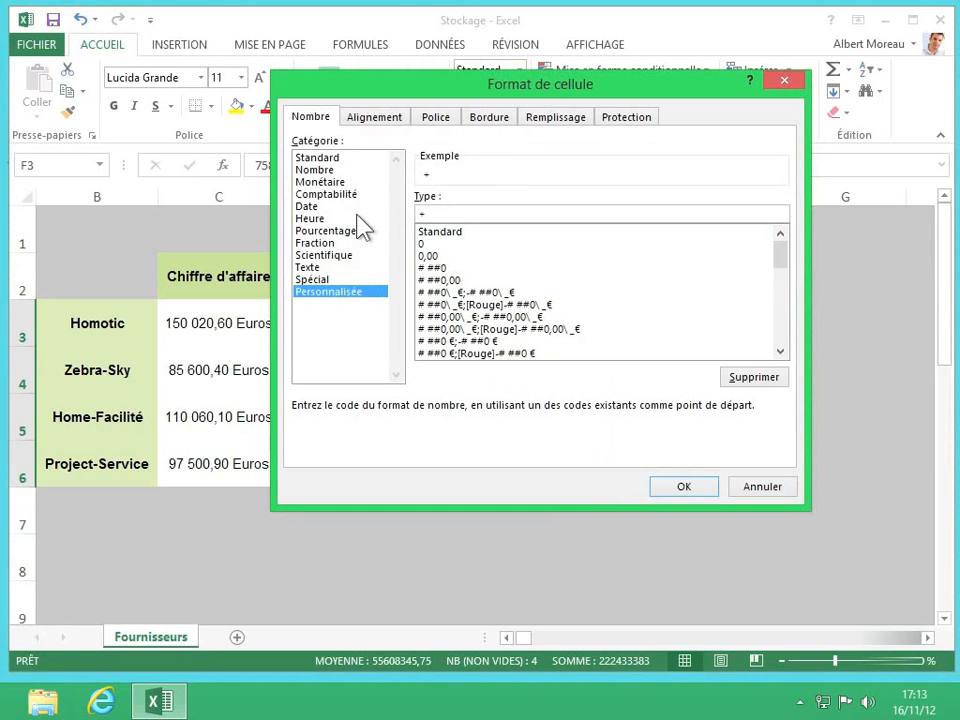
text(33.1.##)
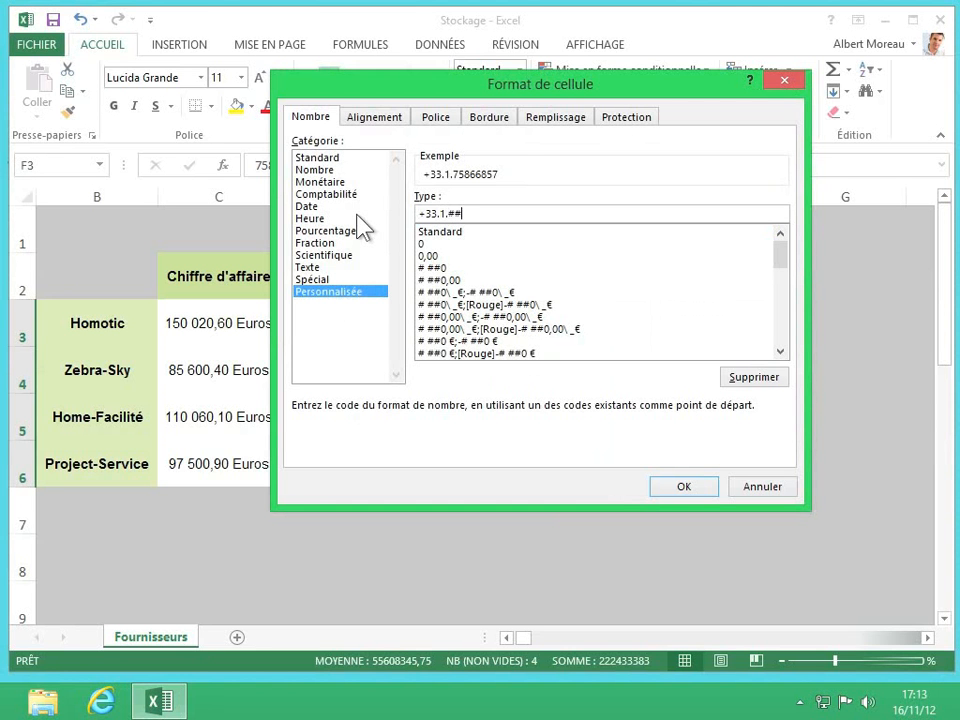
text(.##.##.##.##)
click(692, 492)
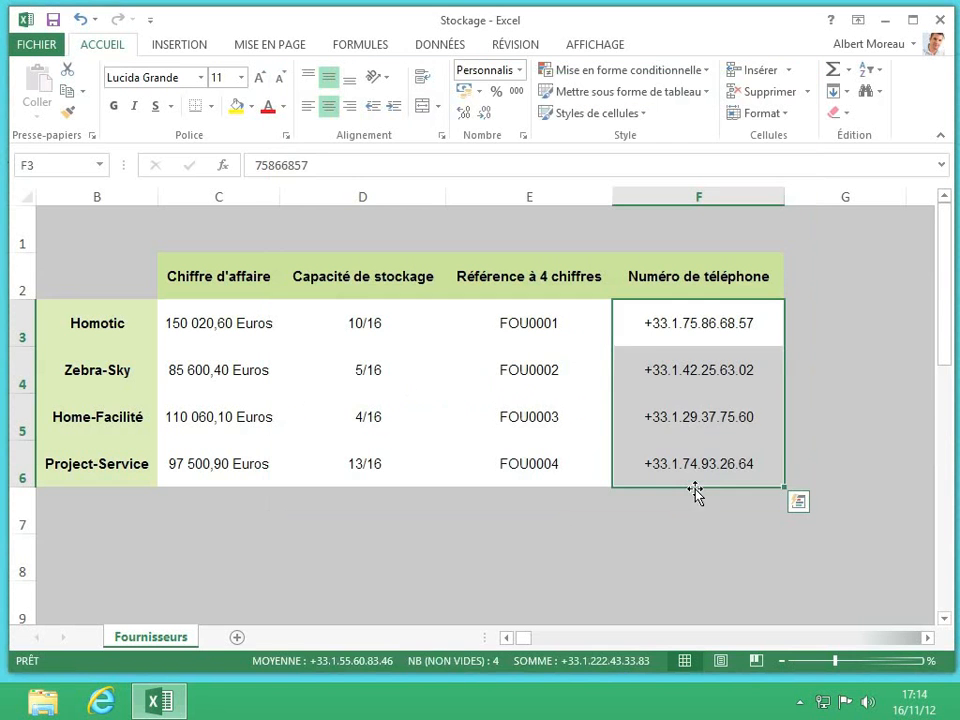
click(763, 403)
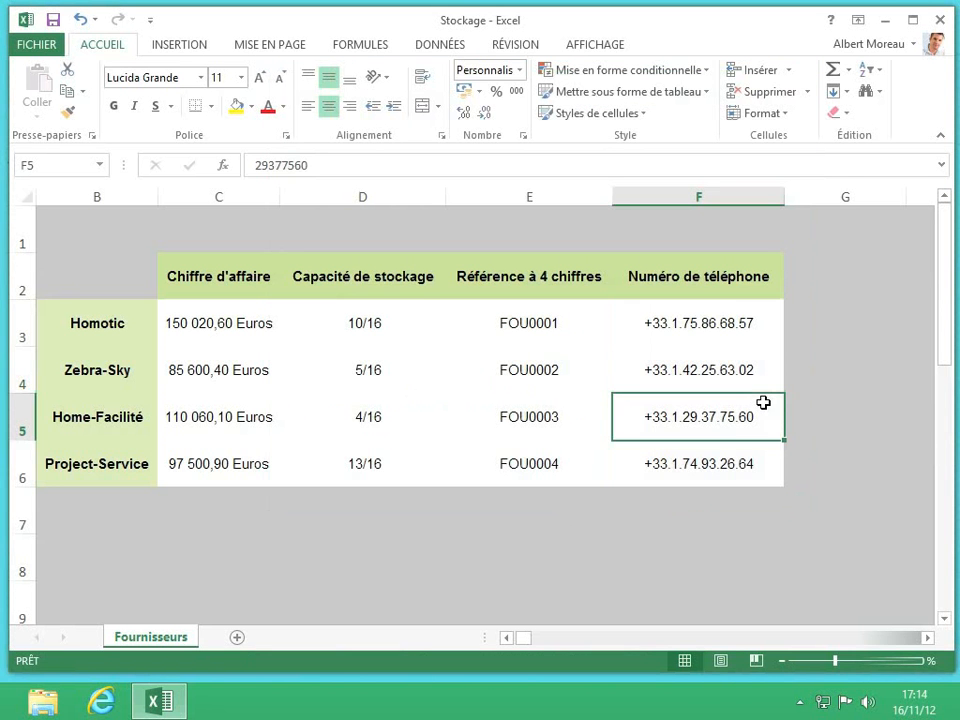
click(780, 466)
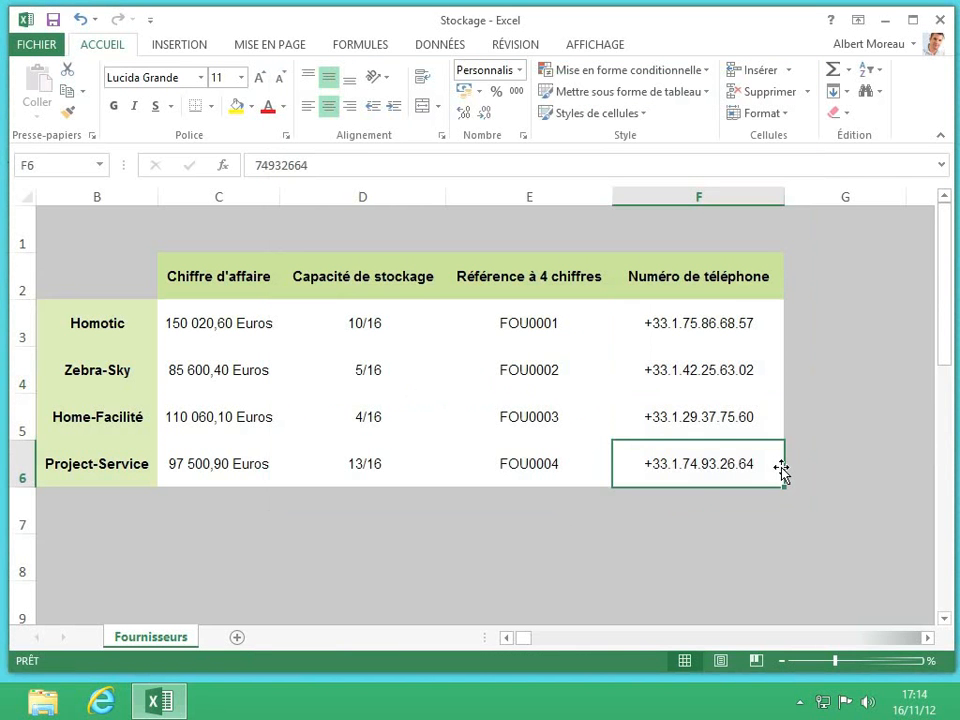